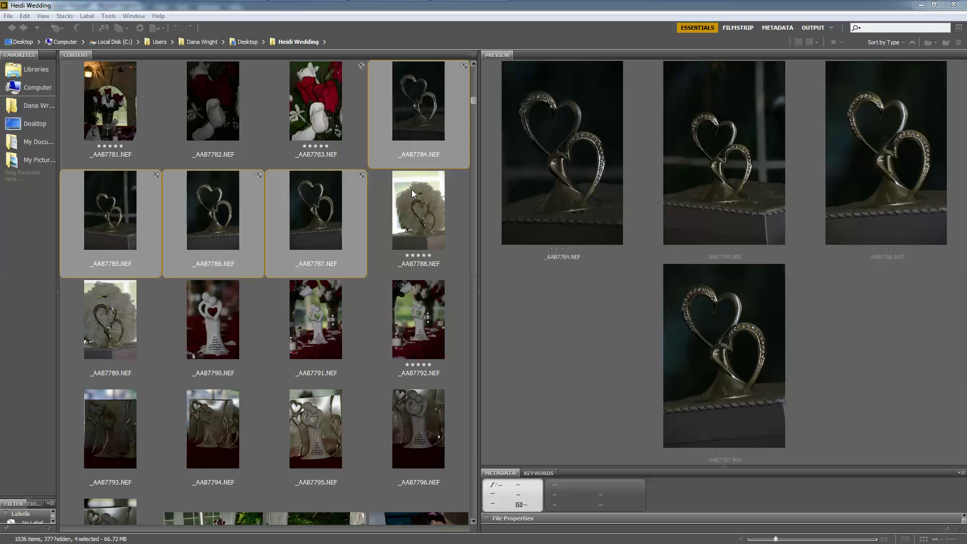
Open the four selected heart figurine photos, _AAB7784.NEF to _AAB7787.NEF, in Camera Raw
{"action": "left_click", "coordinate": [401, 94]}
{"action": "right_click", "coordinate": [401, 95]}
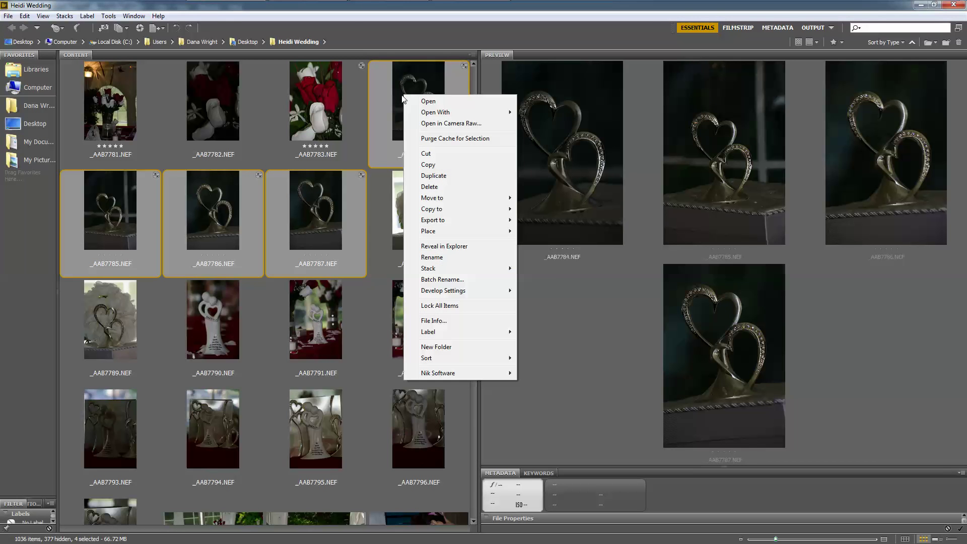
{"action": "left_click", "coordinate": [459, 124]}
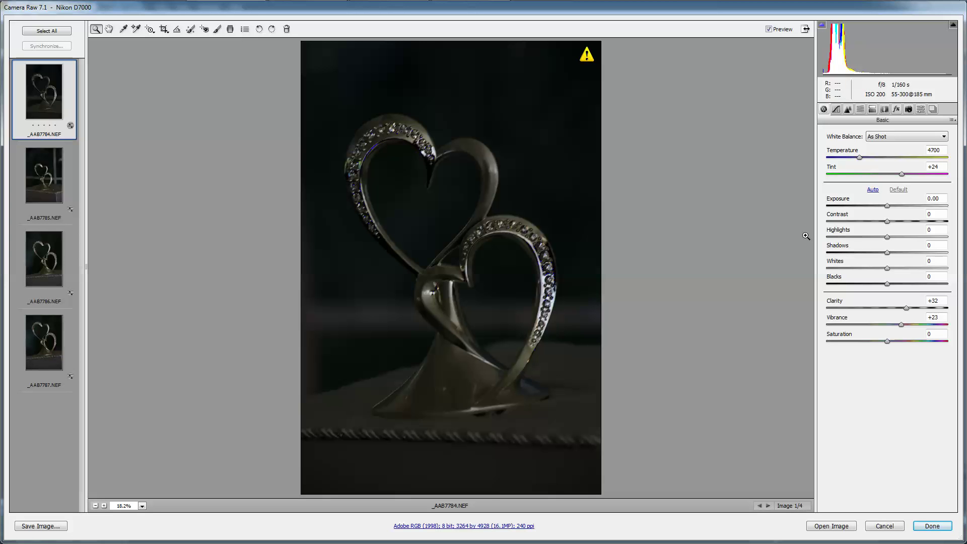
Try a brighter exposure on _AAB7784.NEF, return it to 0.00, and raise Blacks to +95
{"action": "left_click_drag", "start_coordinate": [887, 205], "coordinate": [903, 206]}
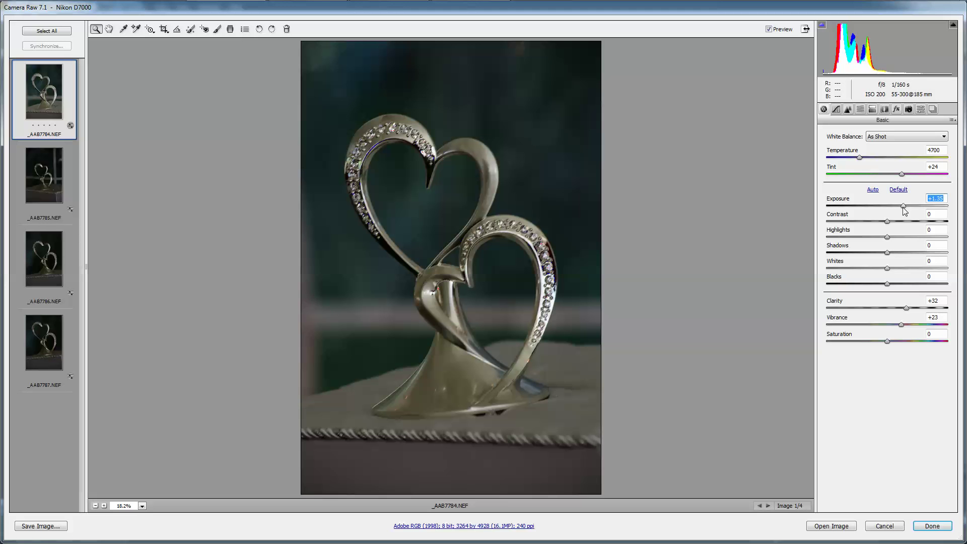
{"action": "left_click_drag", "start_coordinate": [904, 206], "coordinate": [887, 208]}
{"action": "left_click_drag", "start_coordinate": [891, 285], "coordinate": [901, 288]}
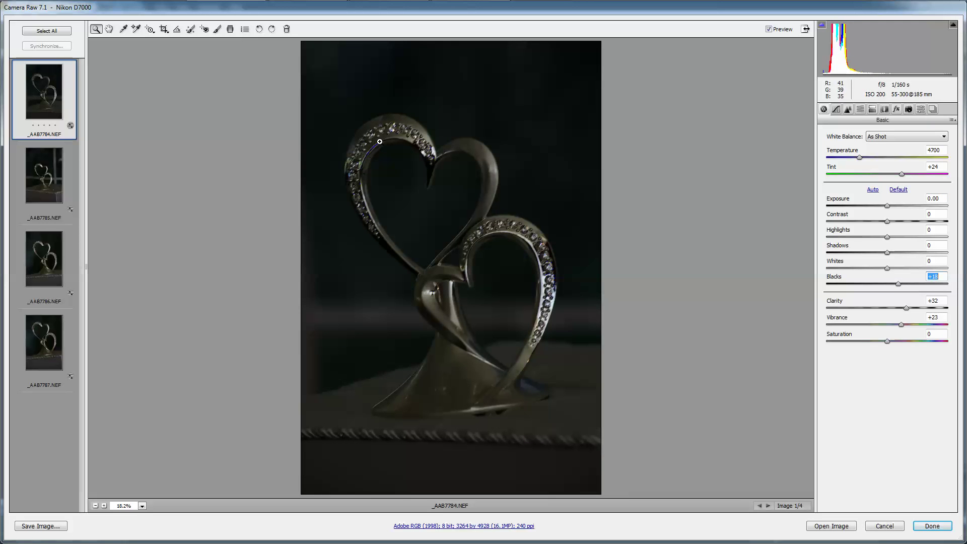
{"action": "left_click_drag", "start_coordinate": [903, 289], "coordinate": [945, 285]}
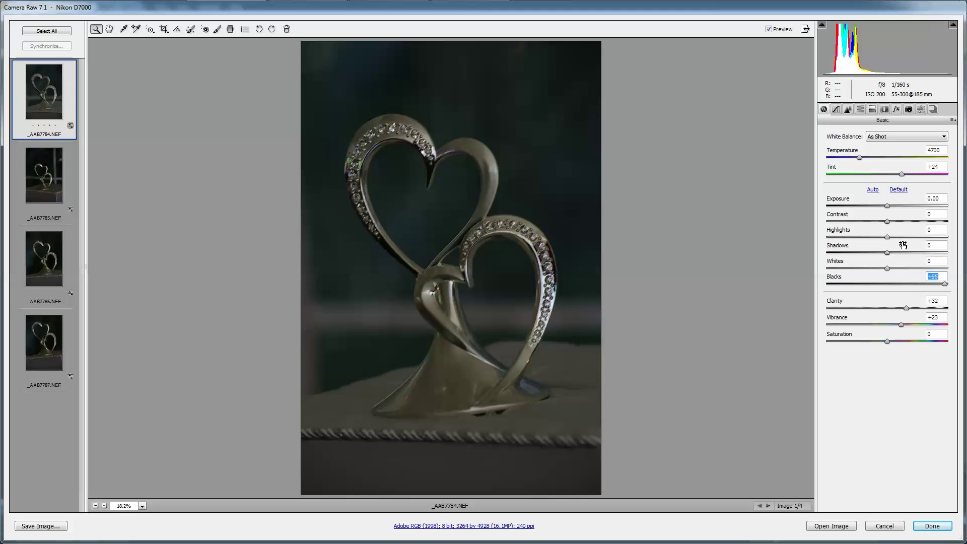
Set Highlights to -16, Exposure to +0.15 and Clarity to +43 for _AAB7784.NEF
{"action": "mouse_move", "coordinate": [886, 238]}
{"action": "left_mouse_down"}
{"action": "mouse_move", "coordinate": [899, 238]}
{"action": "mouse_move", "coordinate": [877, 237]}
{"action": "left_mouse_up"}
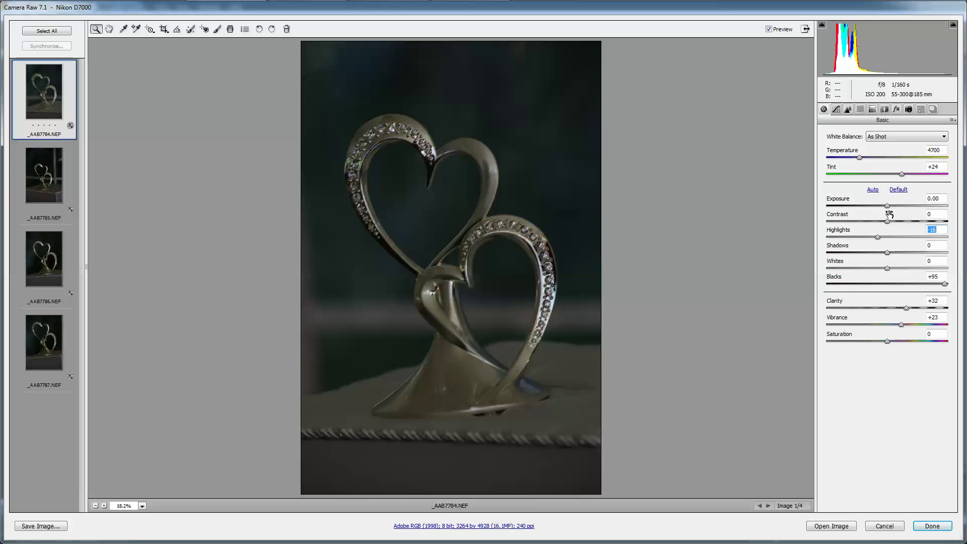
{"action": "left_click_drag", "start_coordinate": [888, 210], "coordinate": [891, 209]}
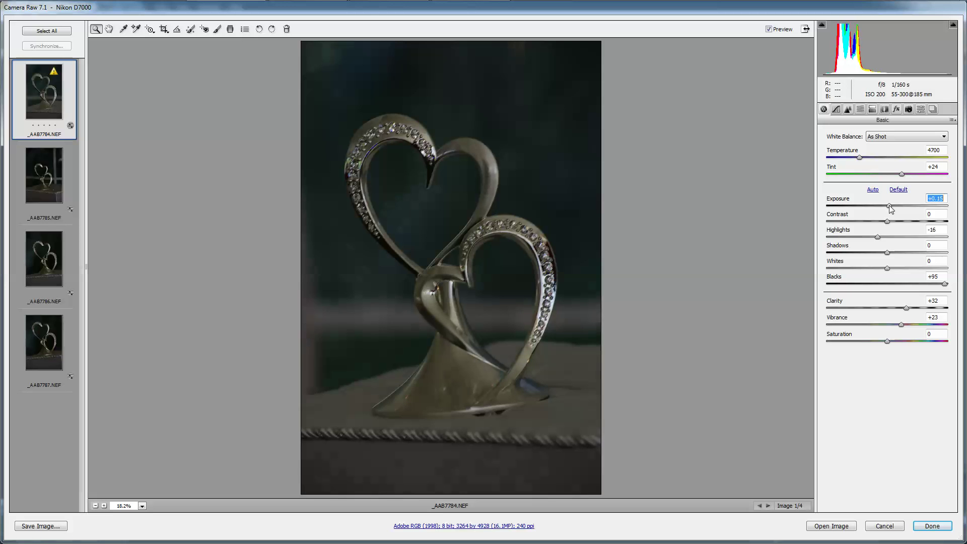
{"action": "left_click_drag", "start_coordinate": [902, 310], "coordinate": [912, 309]}
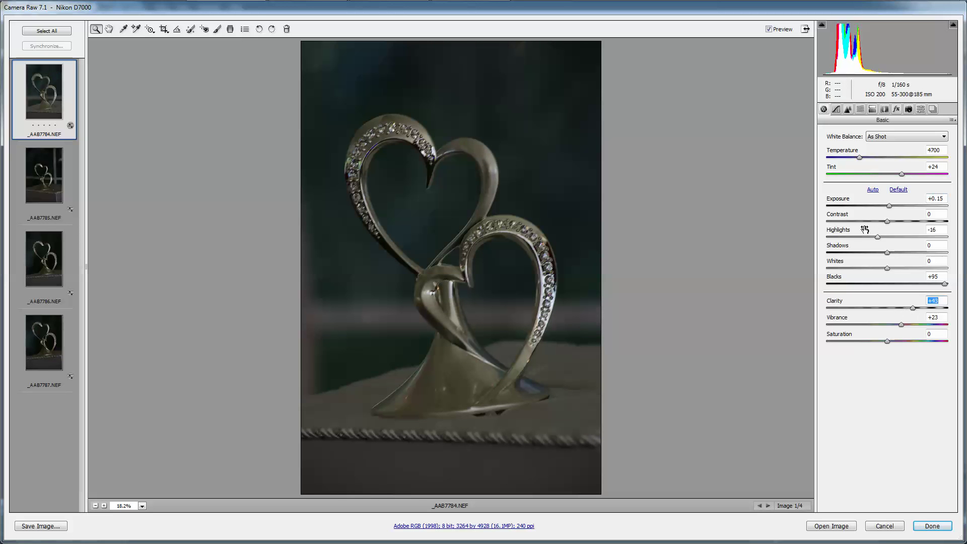
Check the sharpening settings, and set Saturation to +14 and Vibrance to +28 for _AAB7784.NEF
{"action": "left_click", "coordinate": [848, 109]}
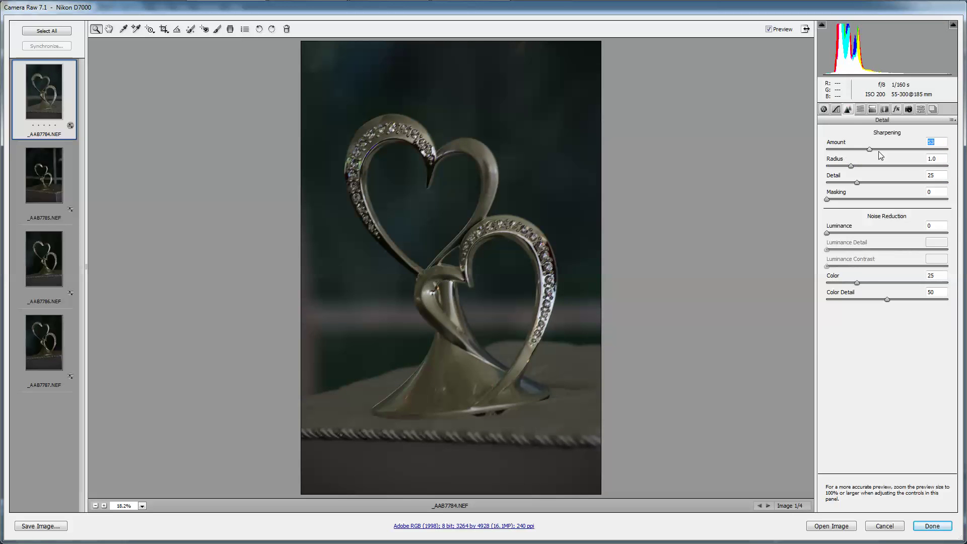
{"action": "left_click", "coordinate": [824, 109]}
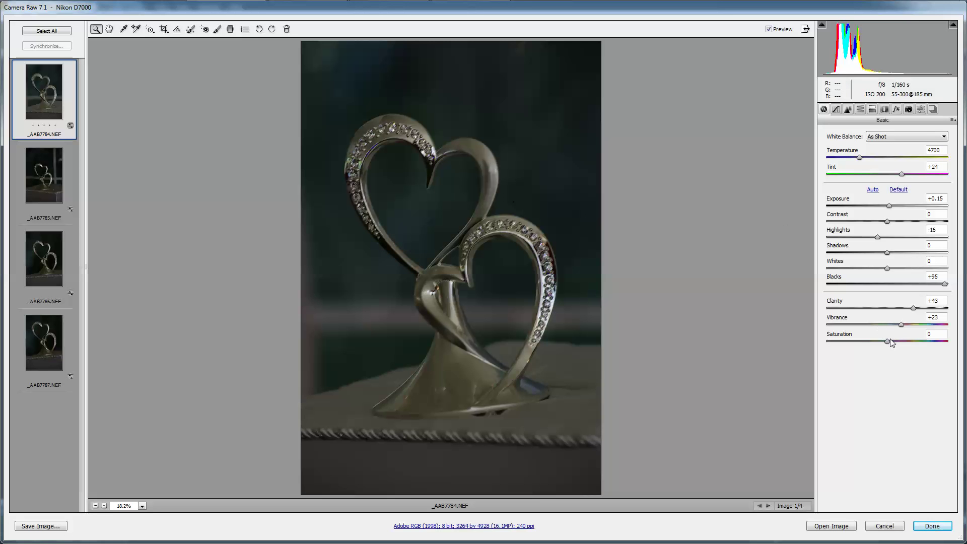
{"action": "left_click_drag", "start_coordinate": [890, 345], "coordinate": [900, 345]}
{"action": "left_click_drag", "start_coordinate": [901, 324], "coordinate": [904, 324]}
Save all settings of _AAB7784.NEF as the Camera Raw preset Test, replacing the existing Test file
{"action": "left_click", "coordinate": [951, 120]}
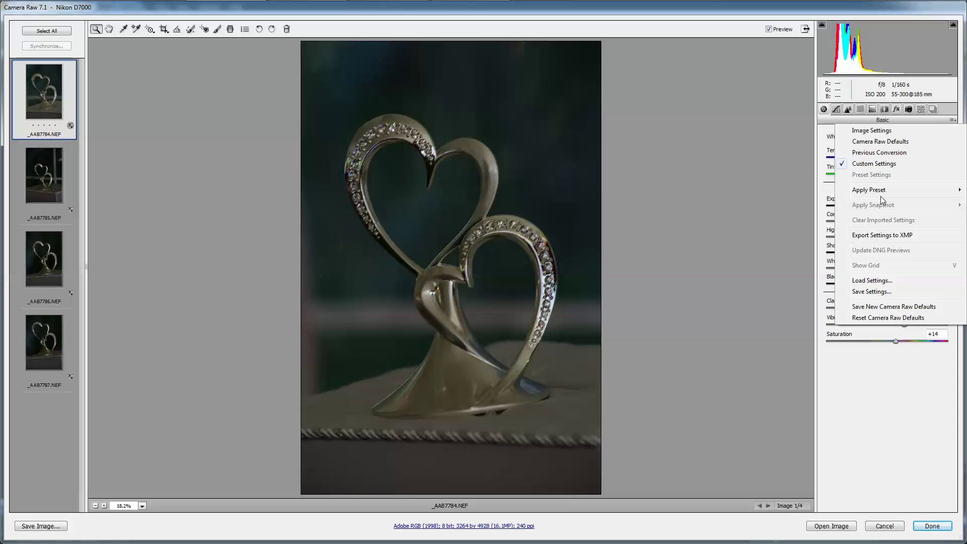
{"action": "left_click", "coordinate": [872, 292]}
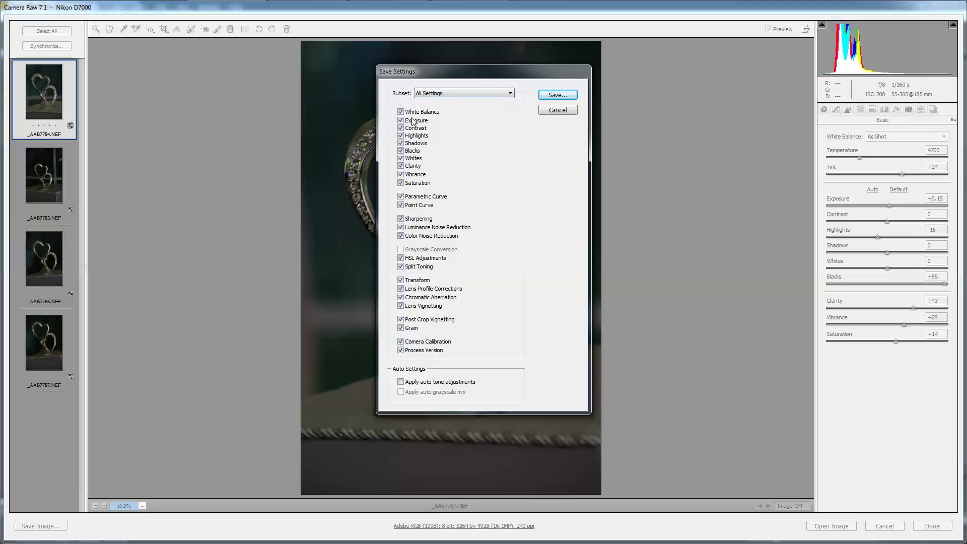
{"action": "left_click", "coordinate": [553, 95]}
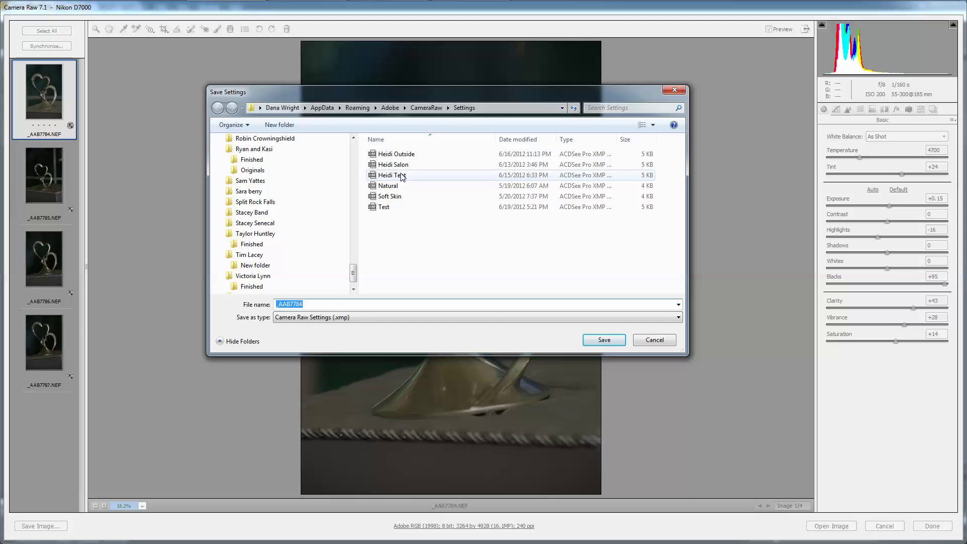
{"action": "left_click", "coordinate": [386, 208]}
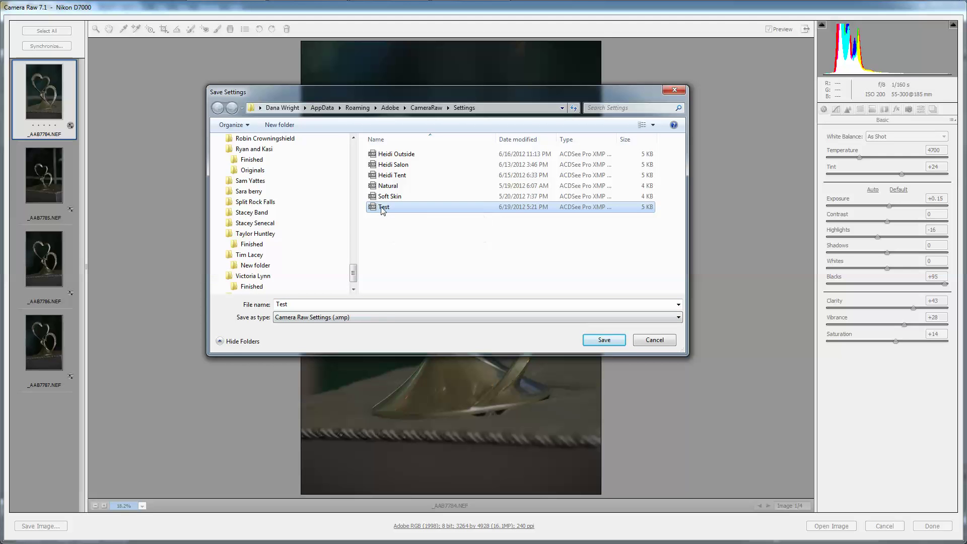
{"action": "left_click", "coordinate": [606, 340]}
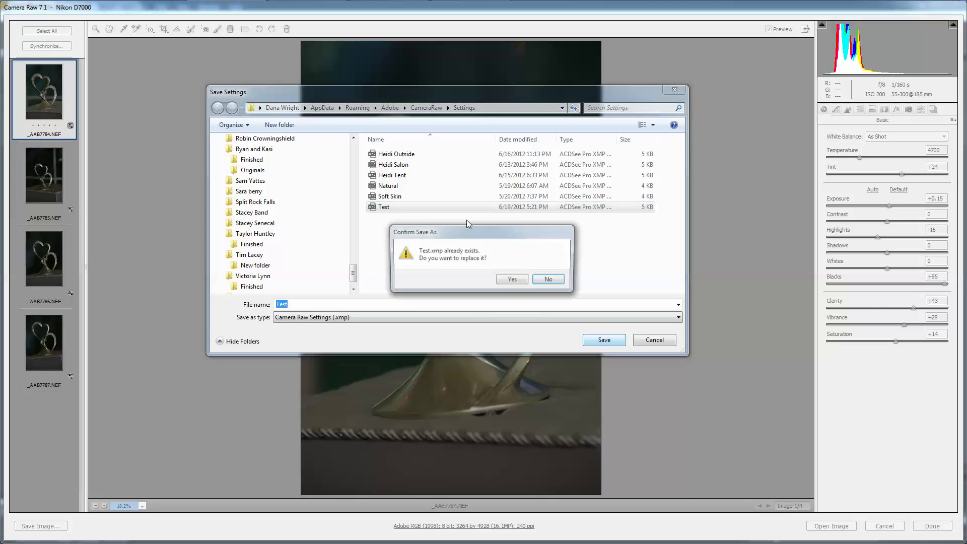
{"action": "left_click", "coordinate": [513, 280]}
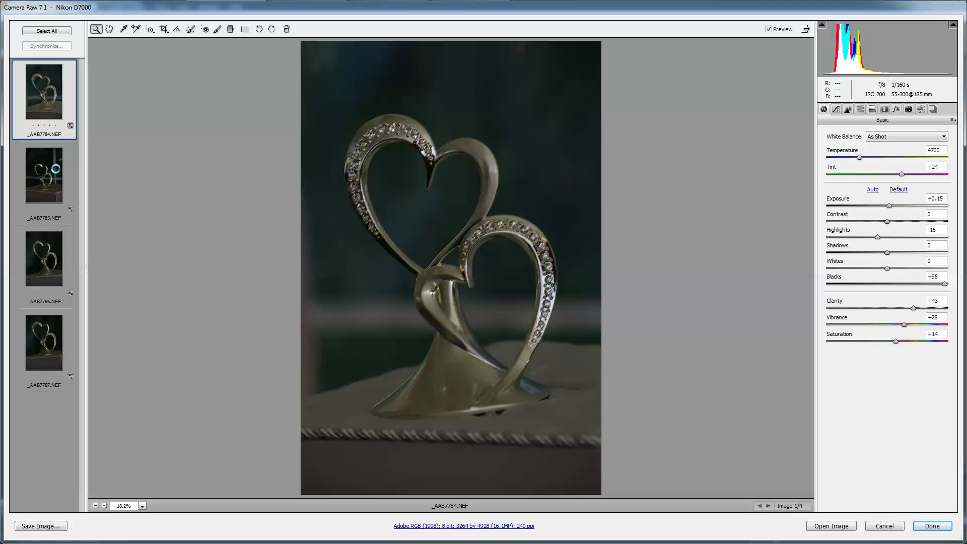
Apply the Test preset to the other three photos, _AAB7785.NEF to _AAB7787.NEF
{"action": "left_click", "coordinate": [55, 170]}
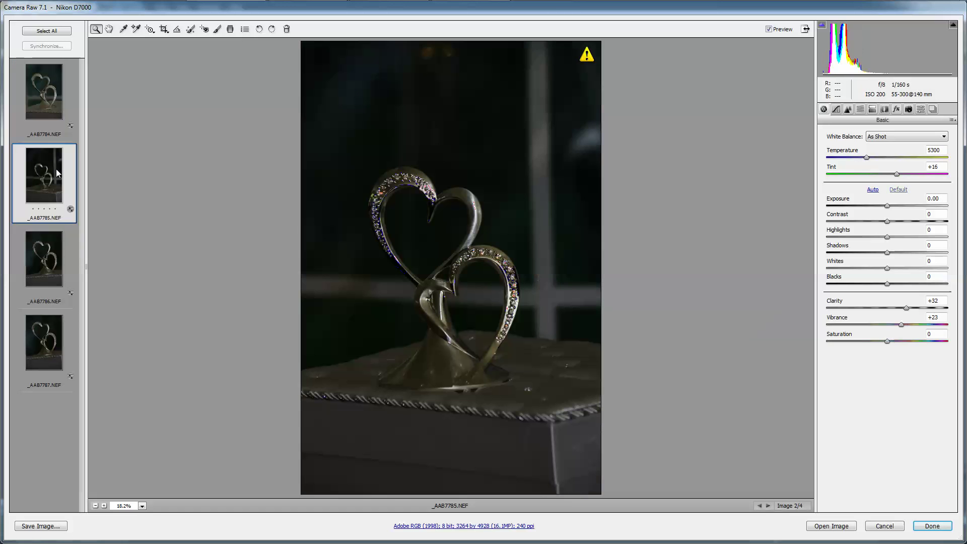
{"action": "left_click", "coordinate": [44, 341], "text": "shift"}
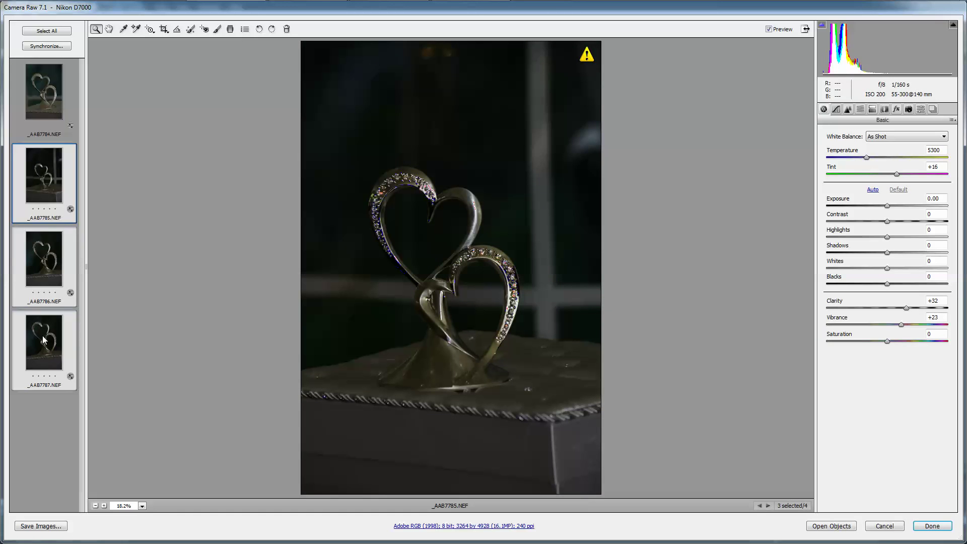
{"action": "left_click", "coordinate": [952, 121]}
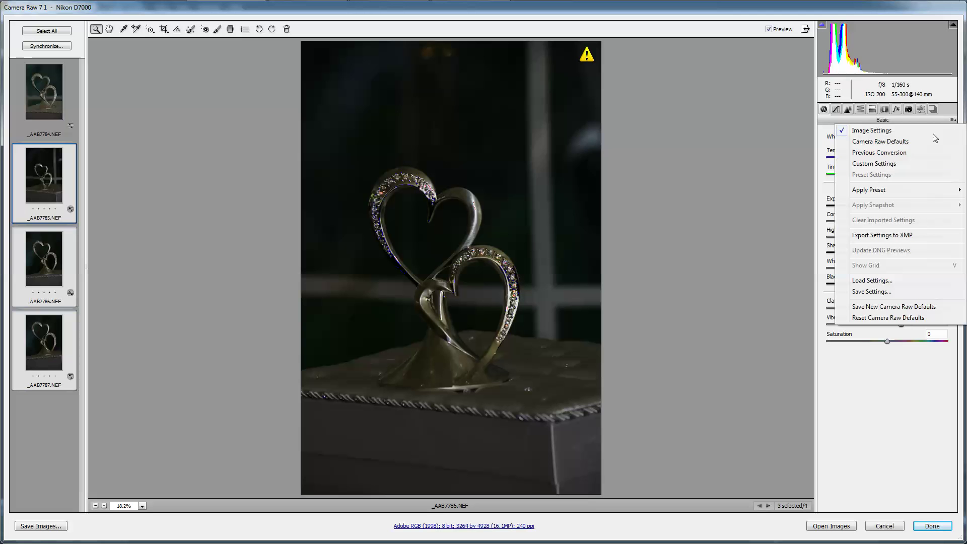
{"action": "mouse_move", "coordinate": [875, 194]}
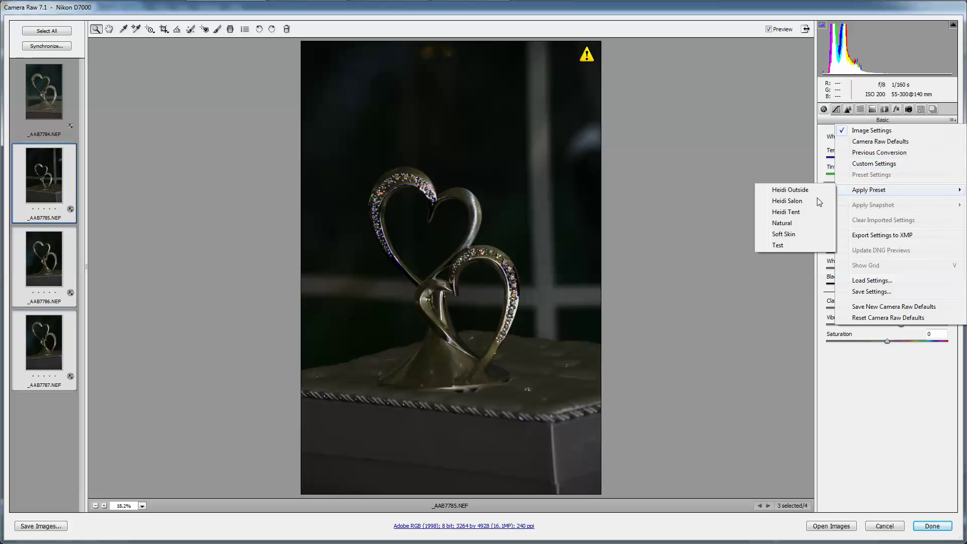
{"action": "left_click", "coordinate": [779, 244]}
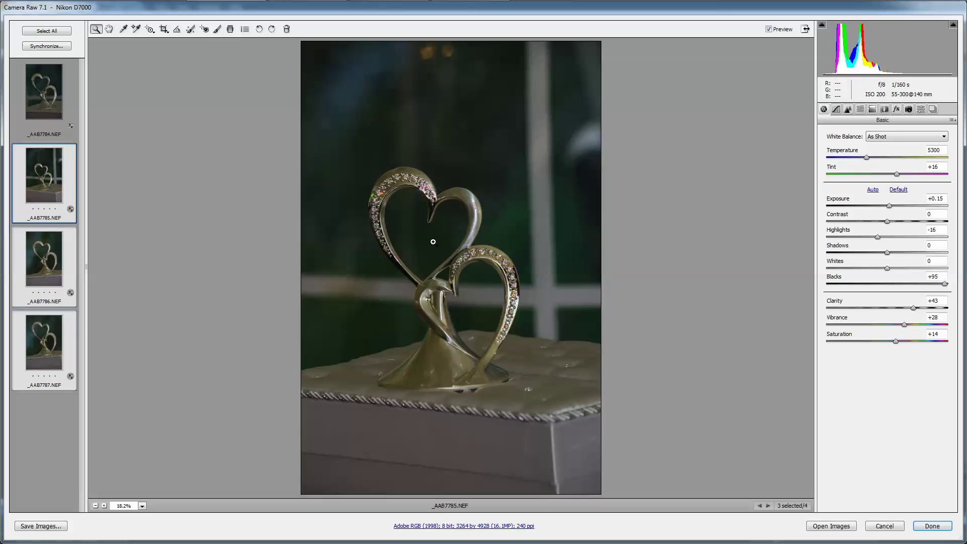
Lower Highlights to -39 for _AAB7785.NEF only
{"action": "left_click", "coordinate": [46, 177]}
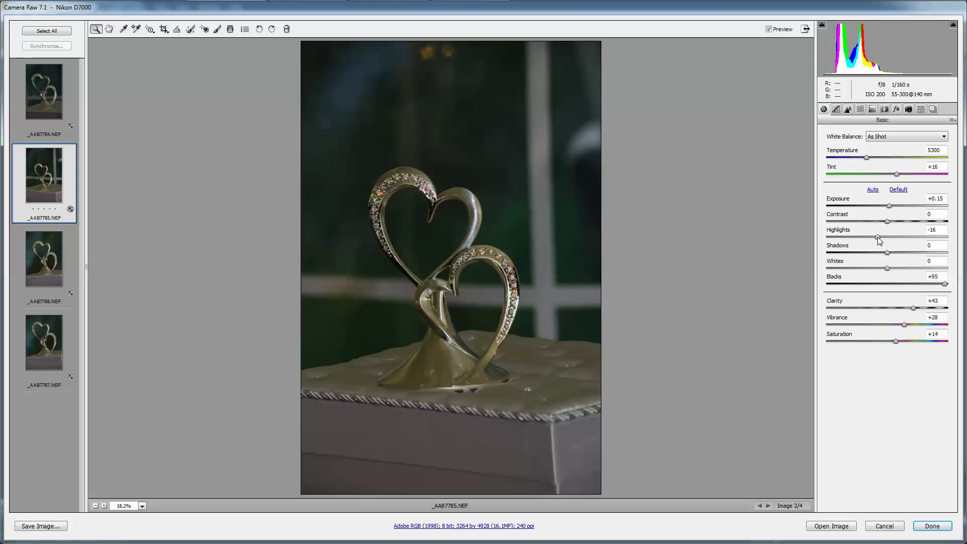
{"action": "left_click_drag", "start_coordinate": [877, 237], "coordinate": [869, 237]}
{"action": "left_click_drag", "start_coordinate": [866, 237], "coordinate": [864, 236]}
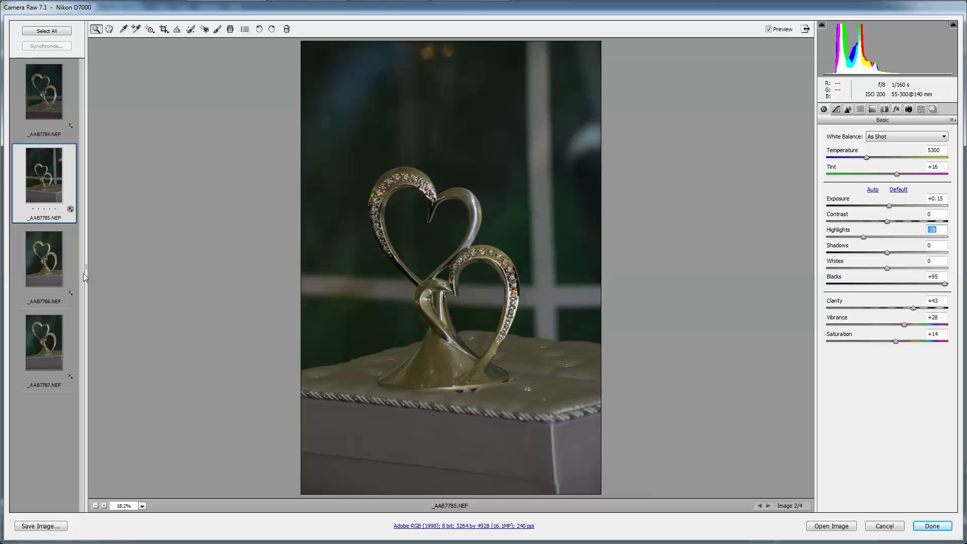
Review the four edited photos one by one, and finish the Camera Raw session keeping all adjustments
{"action": "left_click", "coordinate": [46, 302]}
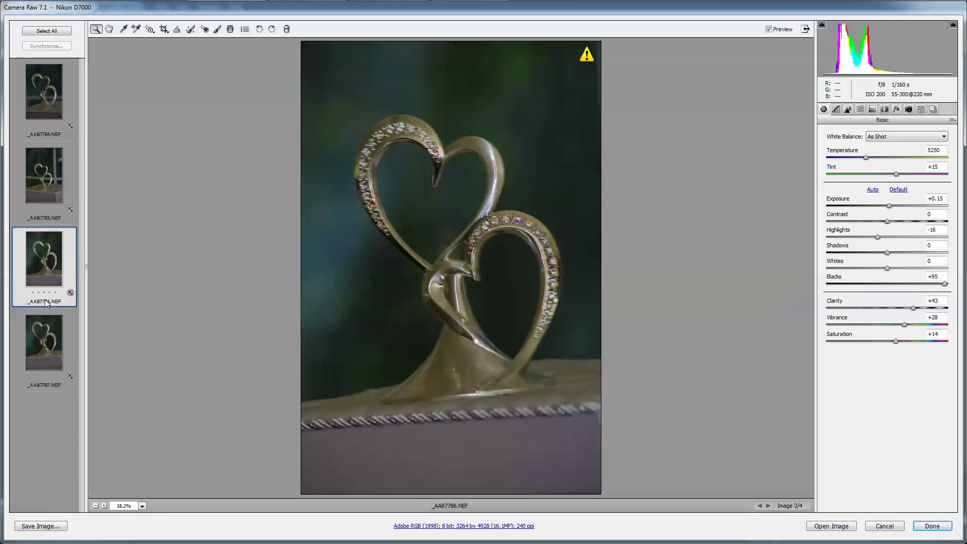
{"action": "left_click", "coordinate": [45, 330]}
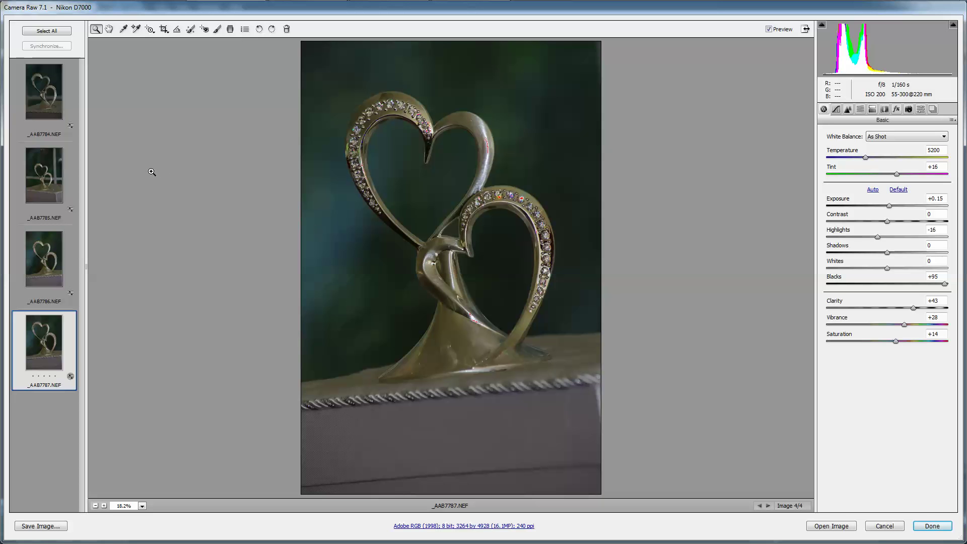
{"action": "left_click", "coordinate": [49, 99]}
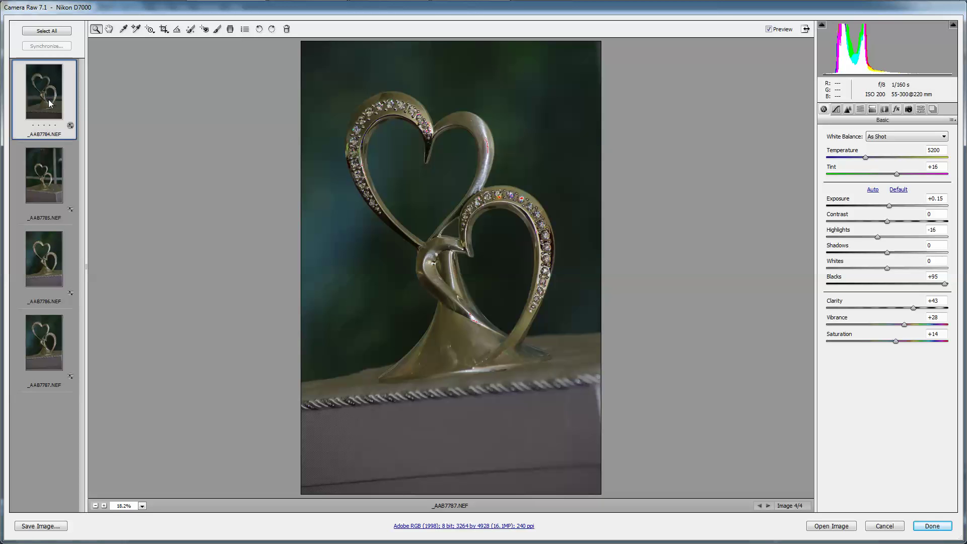
{"action": "left_click", "coordinate": [44, 176]}
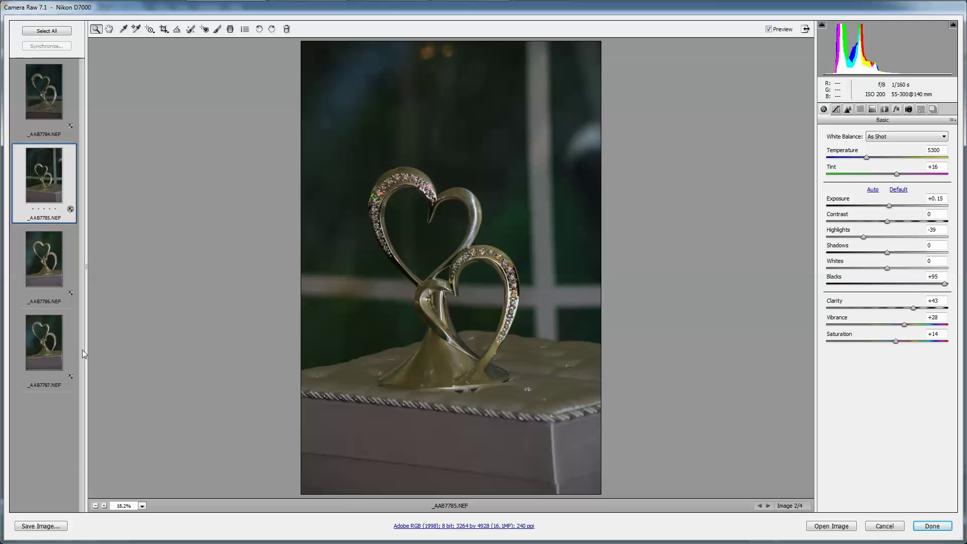
{"action": "left_click", "coordinate": [933, 526]}
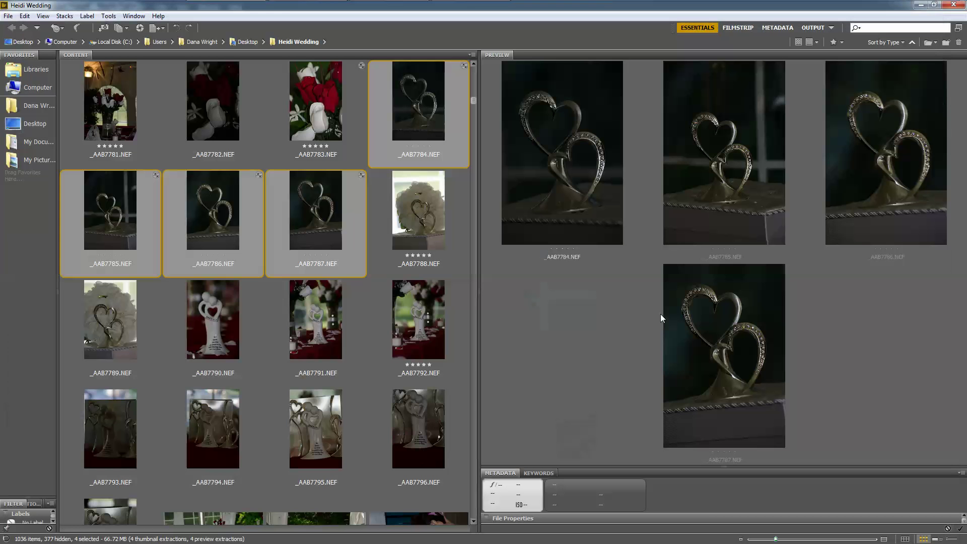